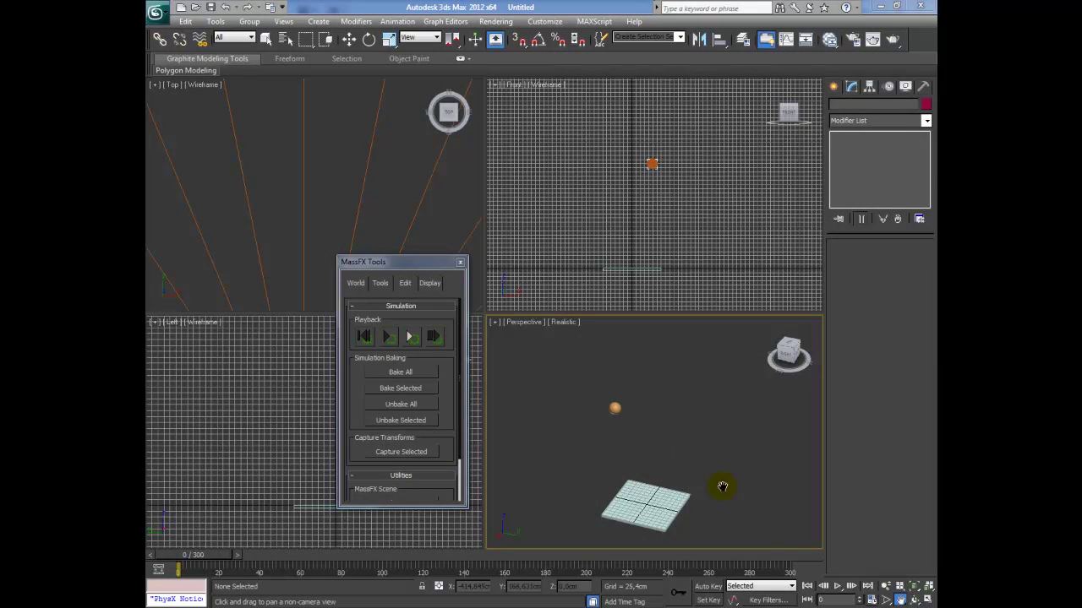
Orbit the Perspective view, move MassFX Tools aside, and scrub to frame 95 to watch the sphere drop.
{"action": "left_click", "coordinate": [914, 600]}
{"action": "mouse_move", "coordinate": [654, 445]}
{"action": "left_mouse_down"}
{"action": "mouse_move", "coordinate": [652, 459]}
{"action": "mouse_move", "coordinate": [575, 449]}
{"action": "mouse_move", "coordinate": [617, 459]}
{"action": "mouse_move", "coordinate": [727, 448]}
{"action": "left_mouse_up"}
{"action": "mouse_move", "coordinate": [425, 268]}
{"action": "left_mouse_down"}
{"action": "mouse_move", "coordinate": [331, 331]}
{"action": "mouse_move", "coordinate": [273, 331]}
{"action": "mouse_move", "coordinate": [256, 311]}
{"action": "left_mouse_up"}
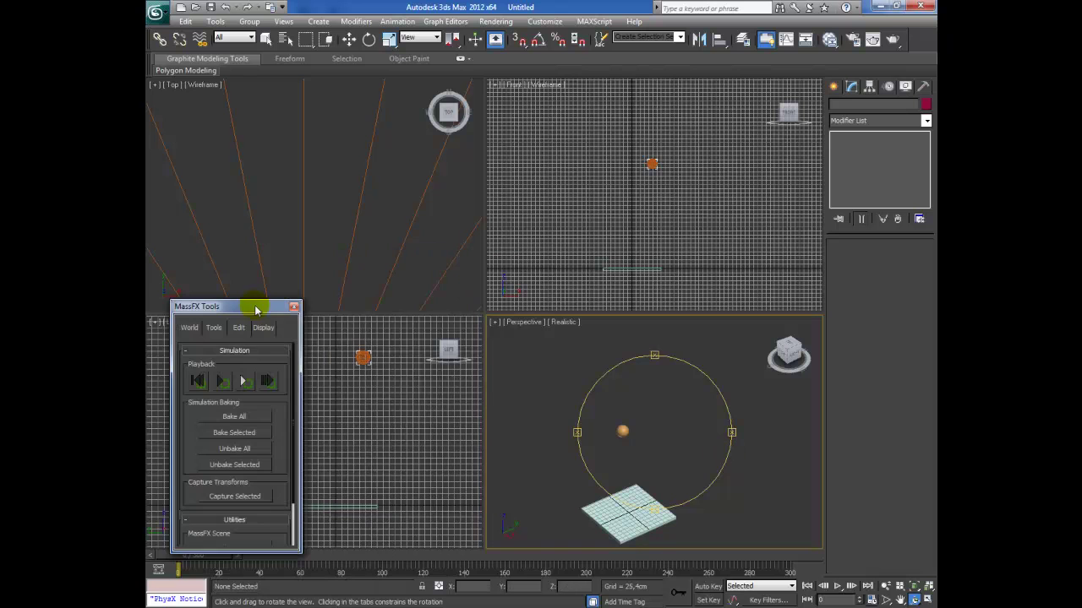
{"action": "mouse_move", "coordinate": [173, 564]}
{"action": "left_mouse_down"}
{"action": "mouse_move", "coordinate": [553, 563]}
{"action": "mouse_move", "coordinate": [405, 574]}
{"action": "mouse_move", "coordinate": [160, 559]}
{"action": "left_mouse_up"}
{"action": "key", "text": "ctrl+r"}
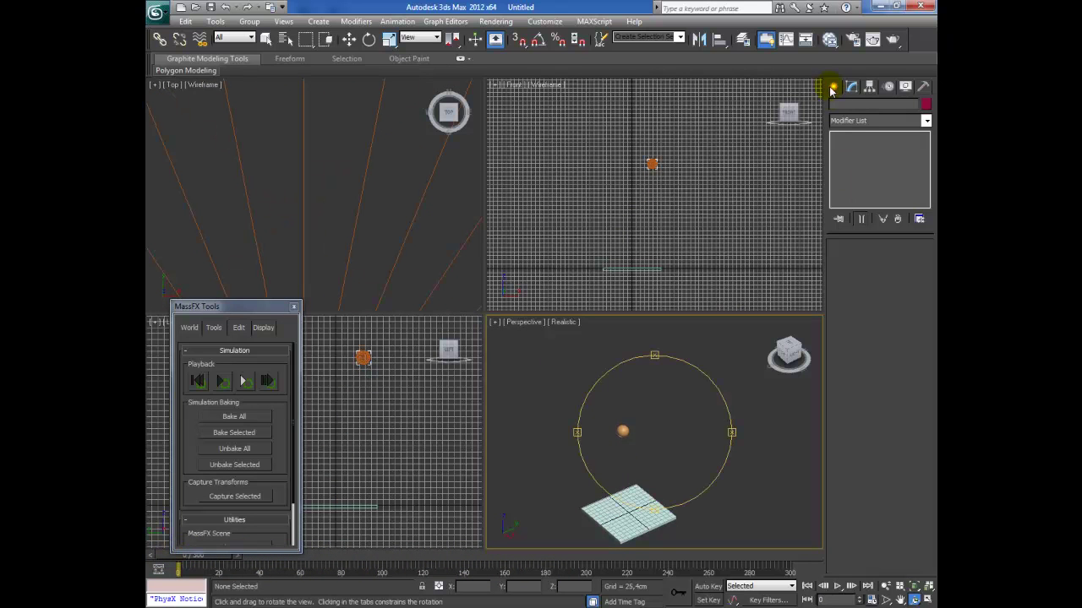
Drag out a Target camera, Camera001, in the Front viewport aimed down at the sphere.
{"action": "left_click", "coordinate": [833, 87]}
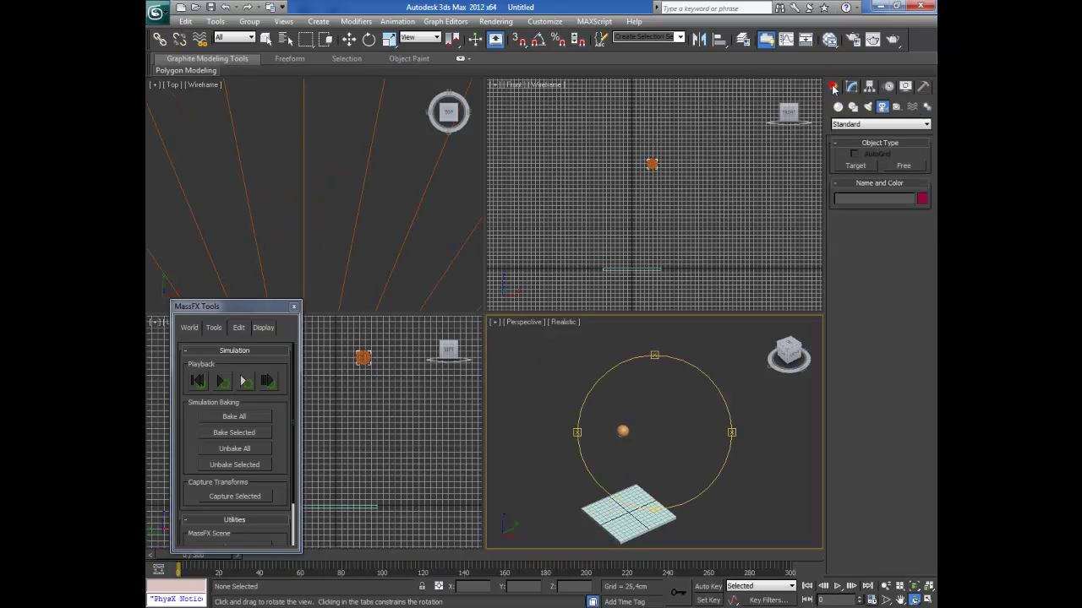
{"action": "left_click", "coordinate": [854, 167]}
{"action": "left_click_drag", "start_coordinate": [728, 105], "coordinate": [651, 163]}
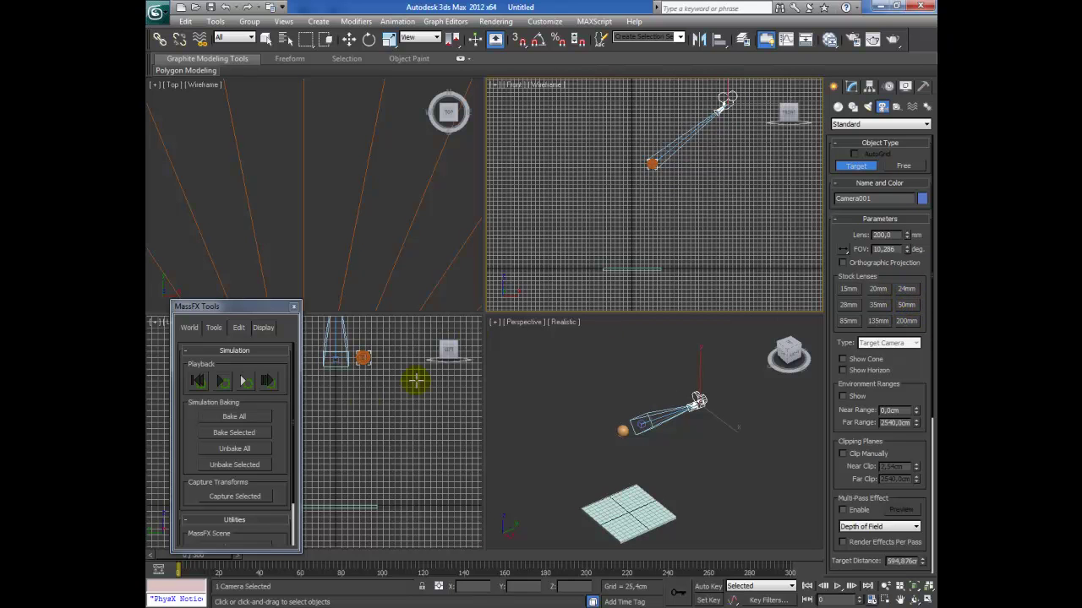
Select Camera001.Target and move it toward the sphere, zooming the side view in.
{"action": "scroll", "coordinate": [366, 398], "scroll_direction": "up", "scroll_amount": 2}
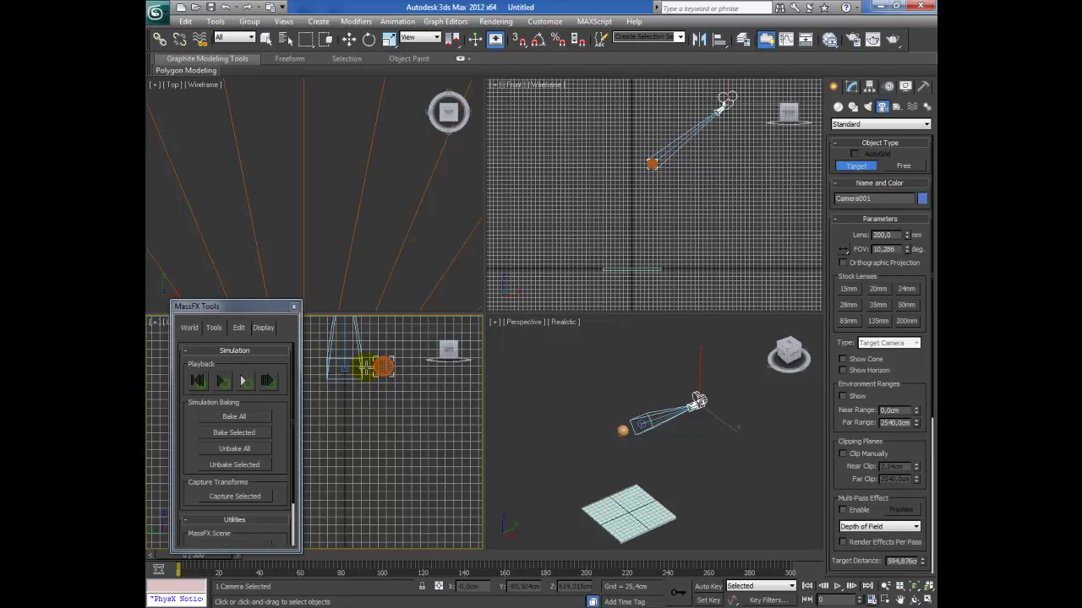
{"action": "key", "text": "w"}
{"action": "left_click", "coordinate": [344, 370]}
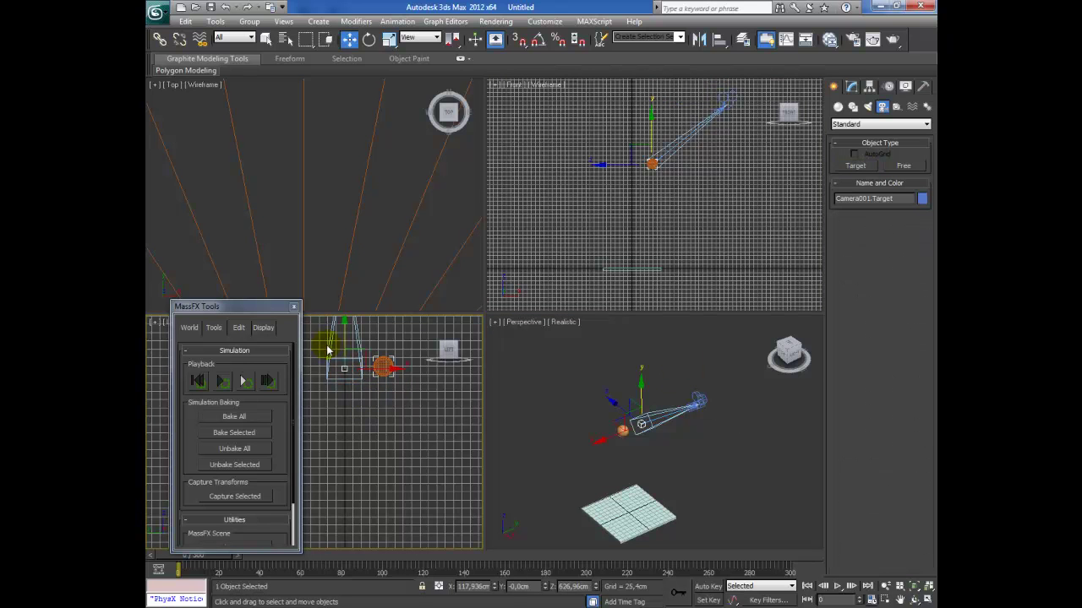
{"action": "left_click_drag", "start_coordinate": [384, 369], "coordinate": [421, 368]}
{"action": "scroll", "coordinate": [411, 391], "scroll_direction": "up", "scroll_amount": 4}
{"action": "left_click_drag", "start_coordinate": [401, 391], "coordinate": [402, 375]}
Reposition the camera target onto the sphere's centre, then select the sphere.
{"action": "left_click", "coordinate": [434, 400]}
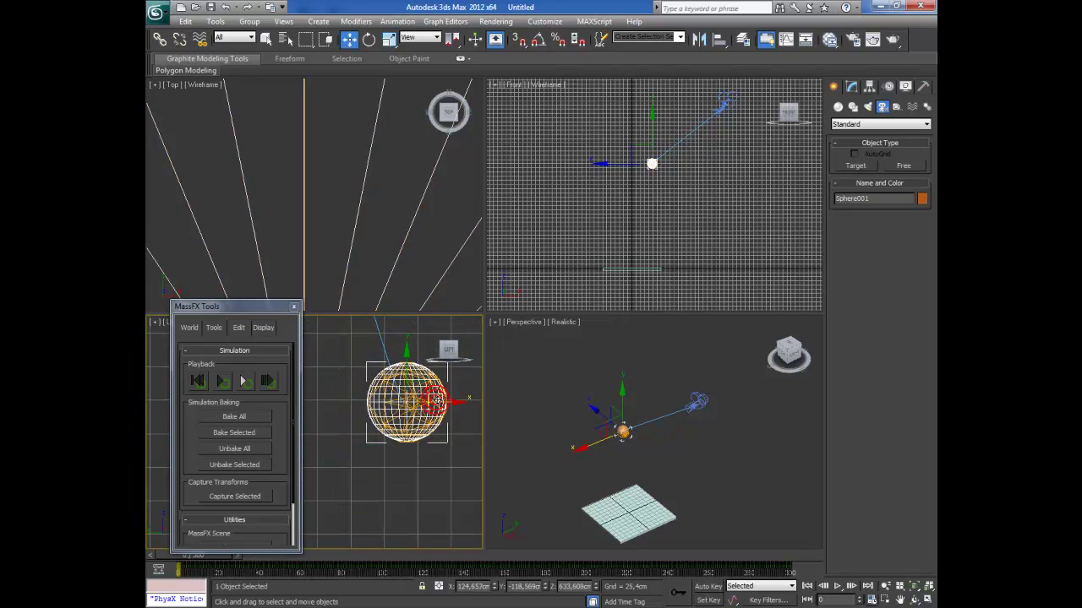
{"action": "left_click", "coordinate": [380, 355]}
{"action": "scroll", "coordinate": [396, 393], "scroll_direction": "up", "scroll_amount": 3}
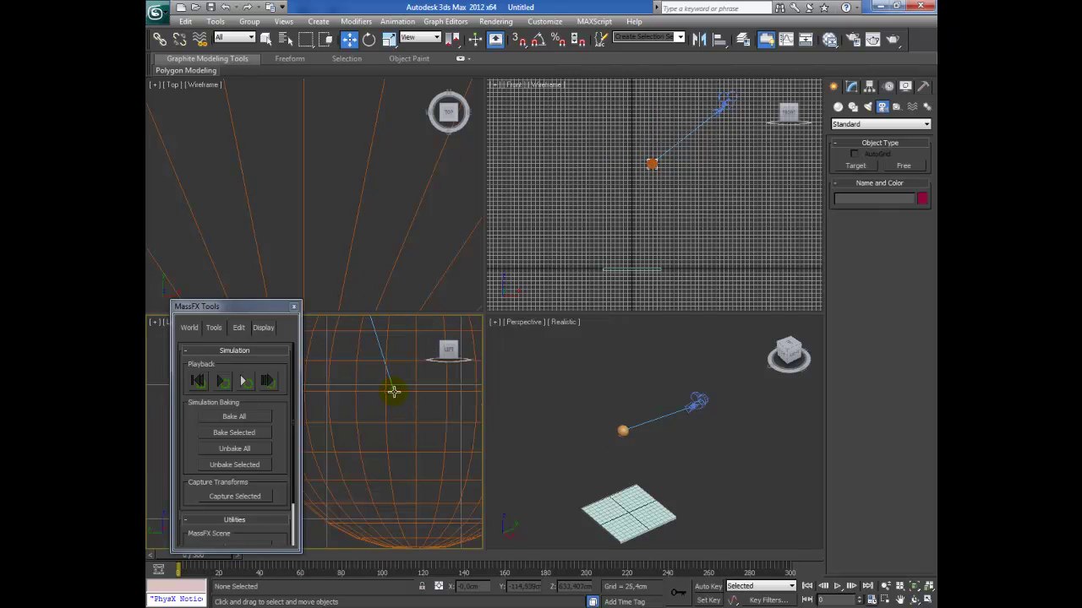
{"action": "left_click", "coordinate": [393, 388]}
{"action": "left_click_drag", "start_coordinate": [409, 375], "coordinate": [432, 375]}
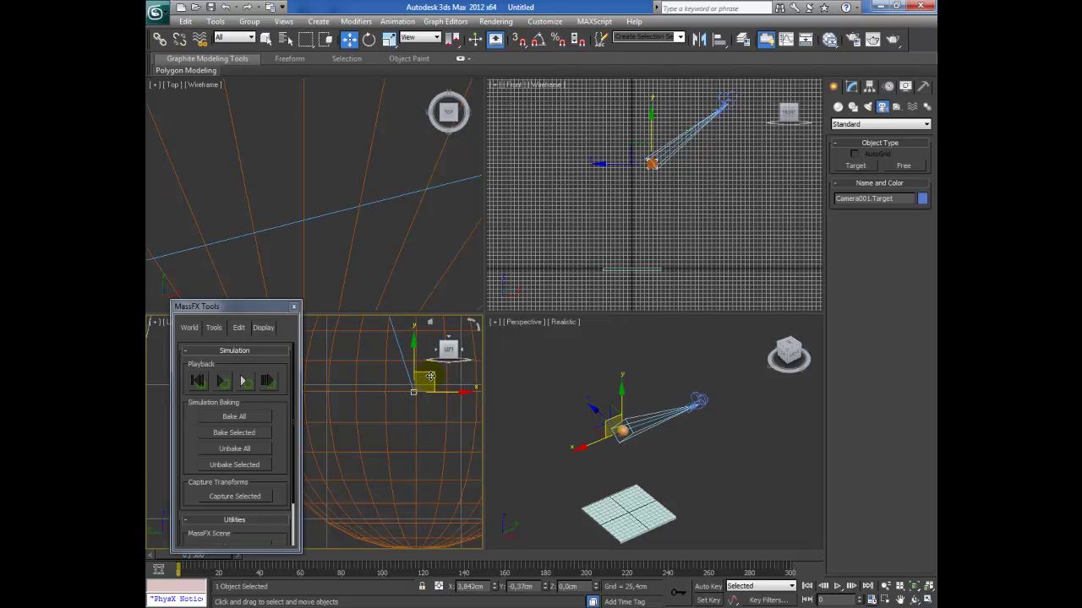
{"action": "left_click", "coordinate": [739, 476]}
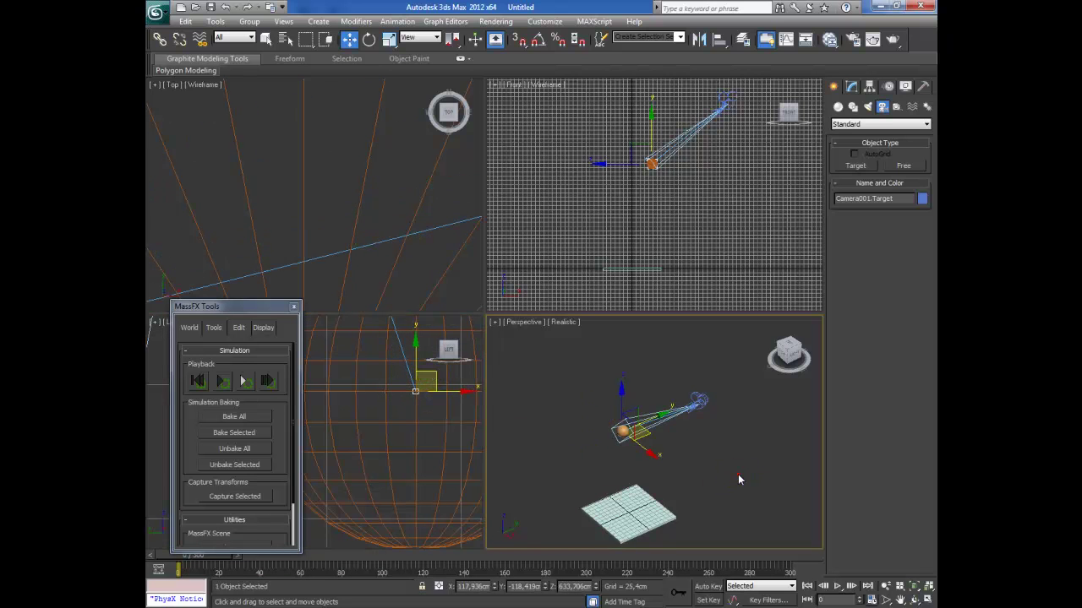
{"action": "scroll", "coordinate": [659, 475], "scroll_direction": "up", "scroll_amount": 2}
{"action": "left_click", "coordinate": [608, 436]}
{"action": "scroll", "coordinate": [591, 385], "scroll_direction": "down", "scroll_amount": 3}
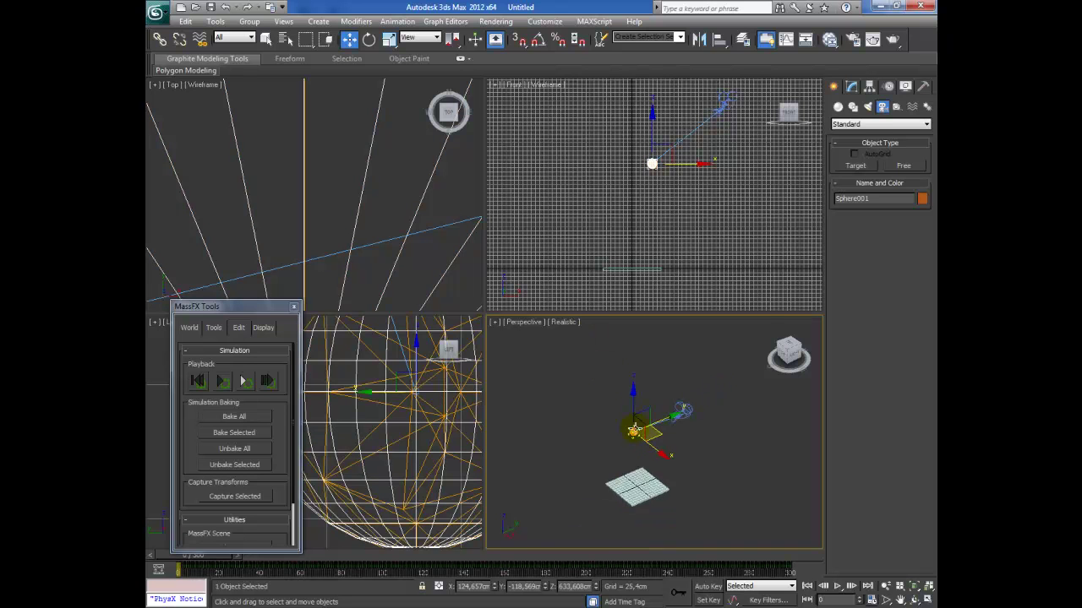
Convert the sphere's bounce trajectory into a spline from Motion > Trajectories.
{"action": "left_click", "coordinate": [888, 87]}
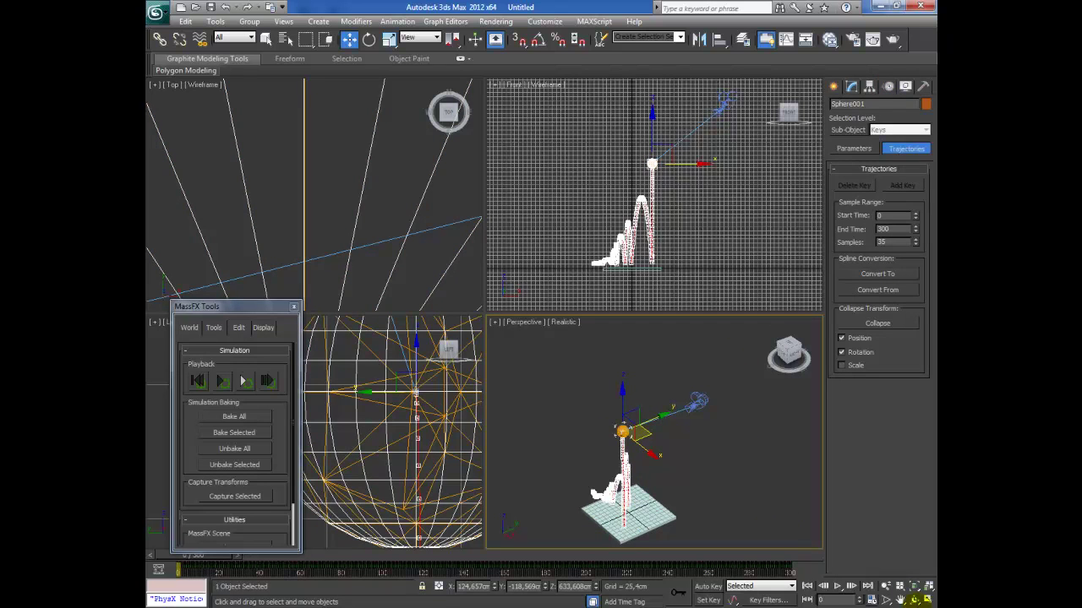
{"action": "left_click", "coordinate": [914, 599]}
{"action": "left_click_drag", "start_coordinate": [652, 463], "coordinate": [723, 459]}
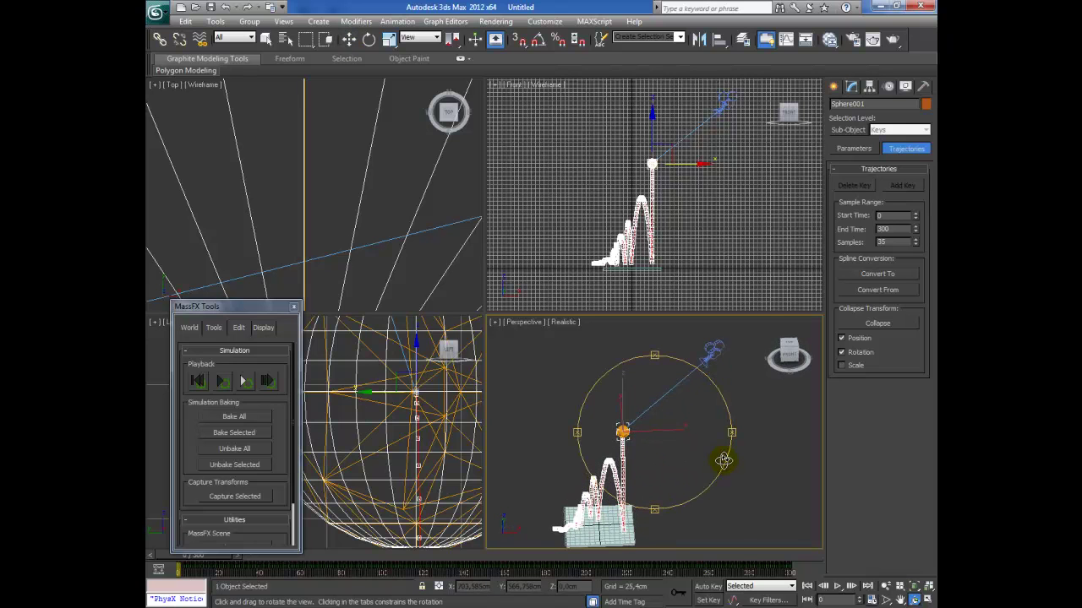
{"action": "left_click", "coordinate": [880, 275]}
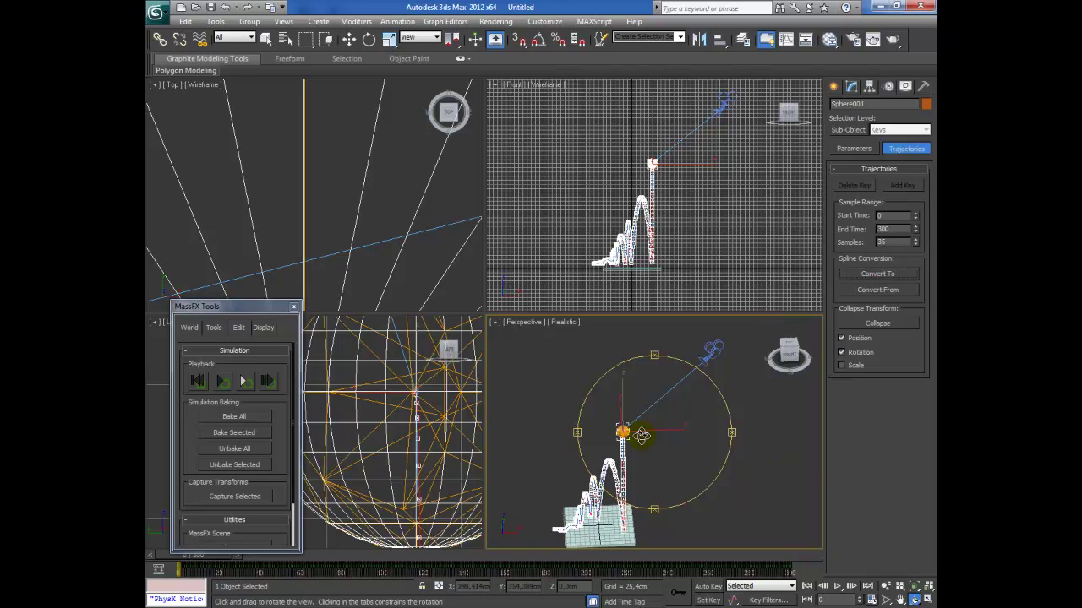
Select Camera001.Target and show its Motion > Trajectories settings.
{"action": "key", "text": "w"}
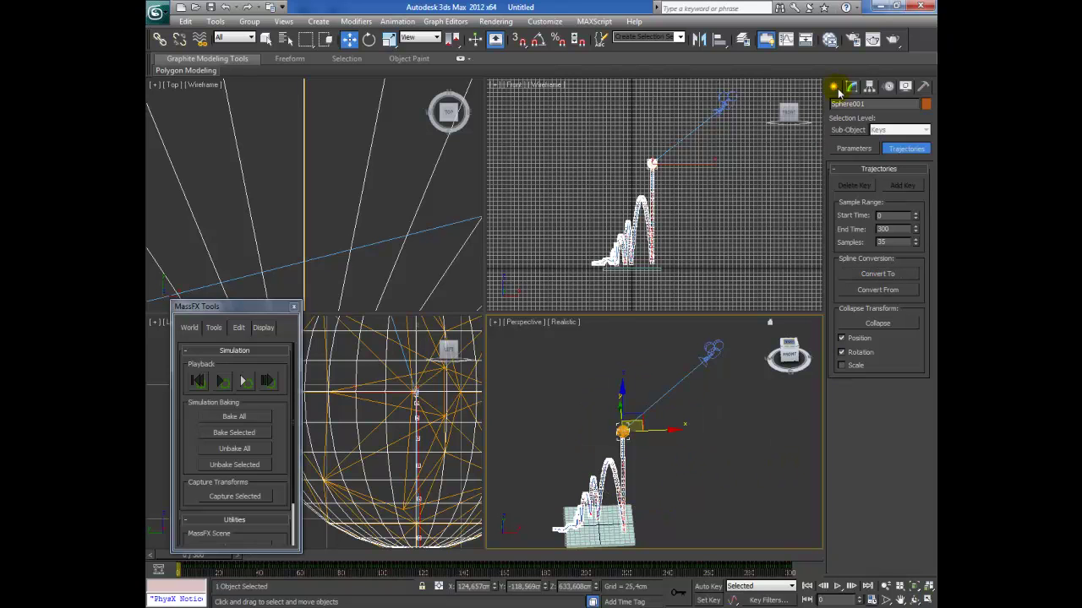
{"action": "left_click", "coordinate": [835, 88]}
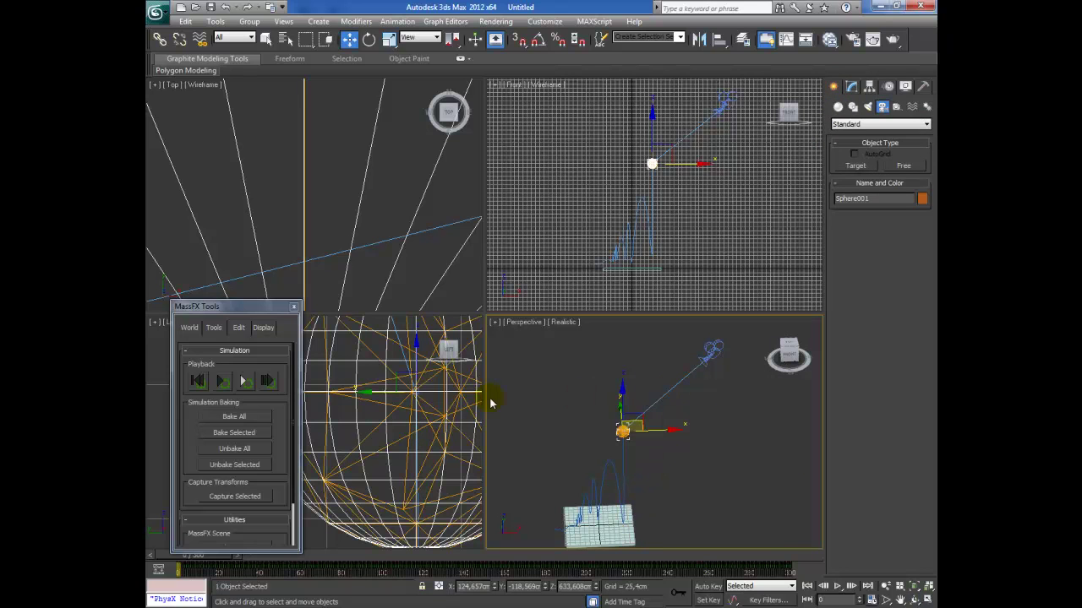
{"action": "left_click", "coordinate": [435, 405]}
{"action": "scroll", "coordinate": [414, 394], "scroll_direction": "down", "scroll_amount": 5}
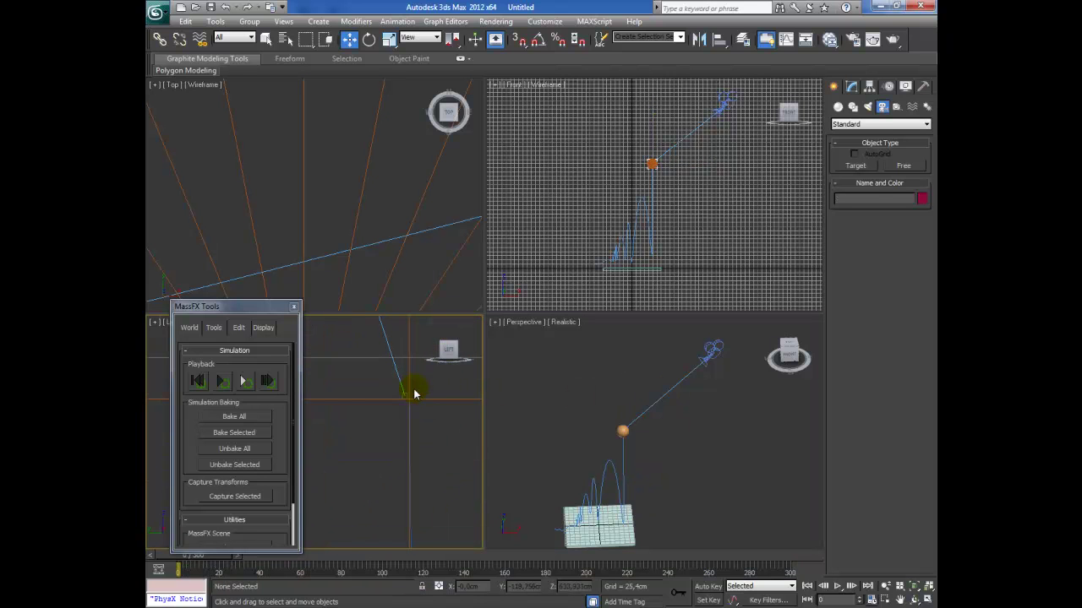
{"action": "left_click", "coordinate": [403, 394]}
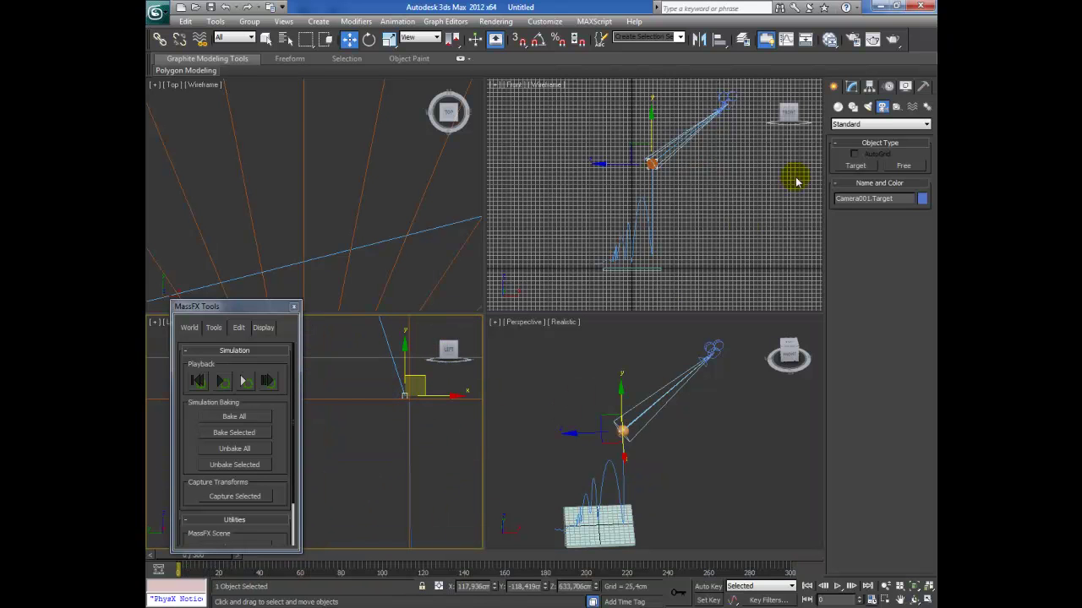
{"action": "left_click", "coordinate": [889, 89]}
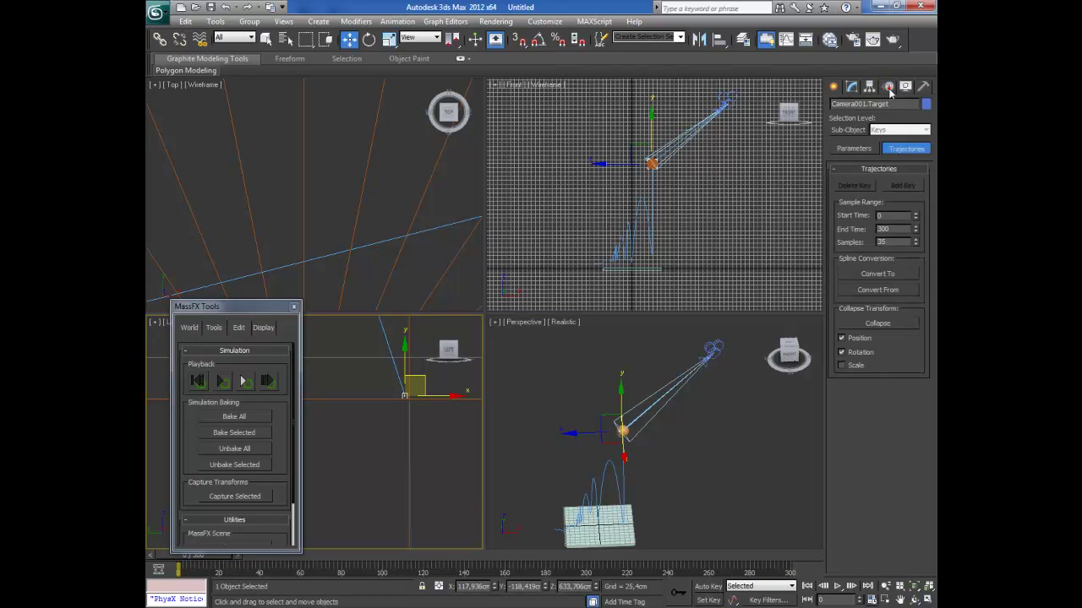
Use Convert From with the sphere's bounce spline to key the camera target along it.
{"action": "left_click", "coordinate": [879, 291]}
{"action": "left_click", "coordinate": [623, 485]}
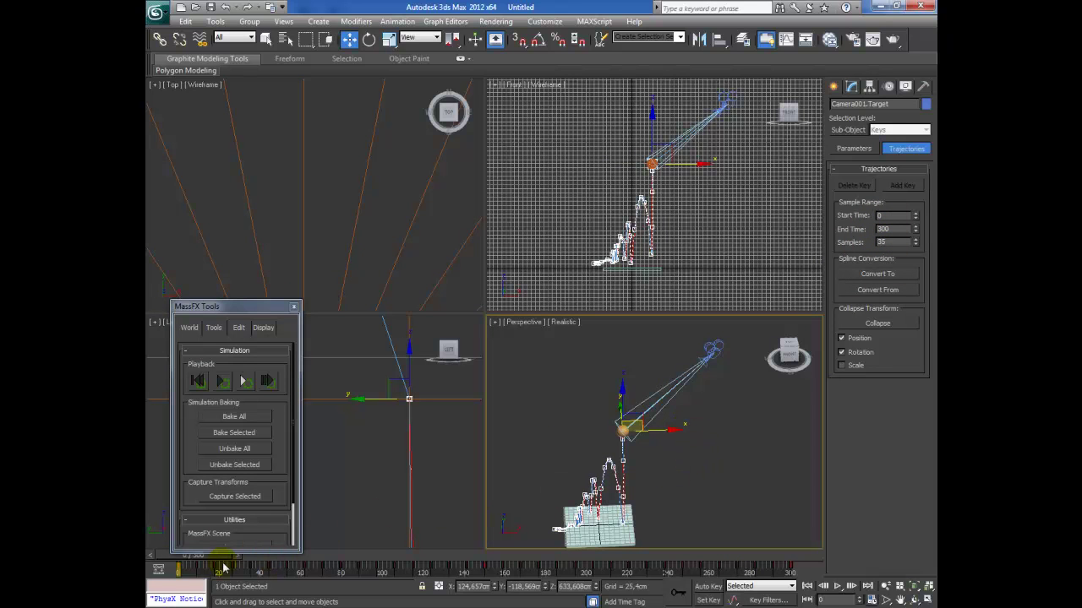
Switch the Perspective viewport to Camera001 and scrub to frame 29 to check the view.
{"action": "left_click", "coordinate": [522, 325]}
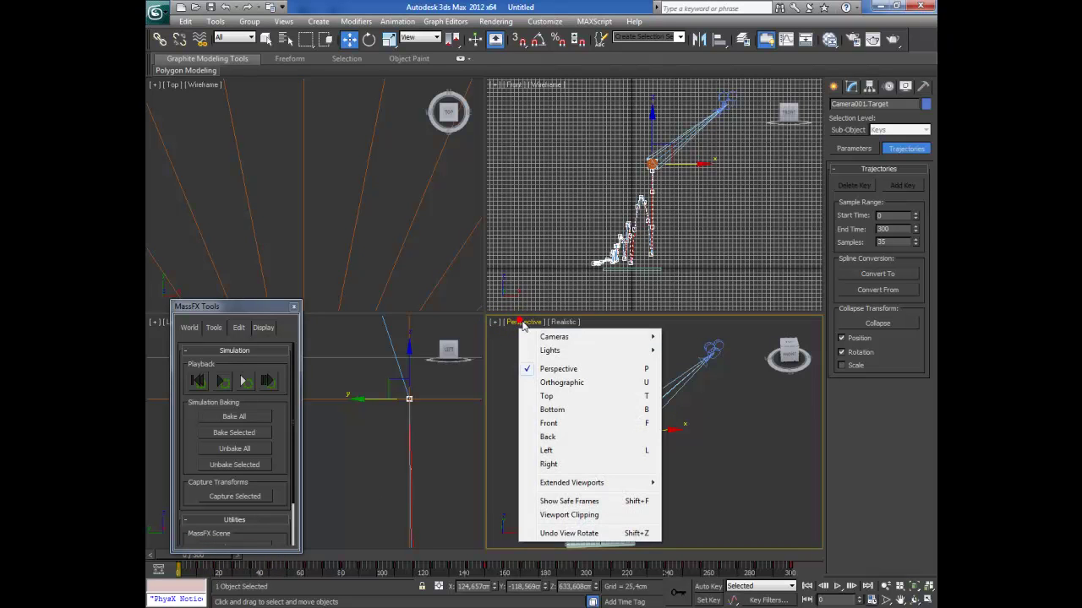
{"action": "left_click", "coordinate": [691, 338]}
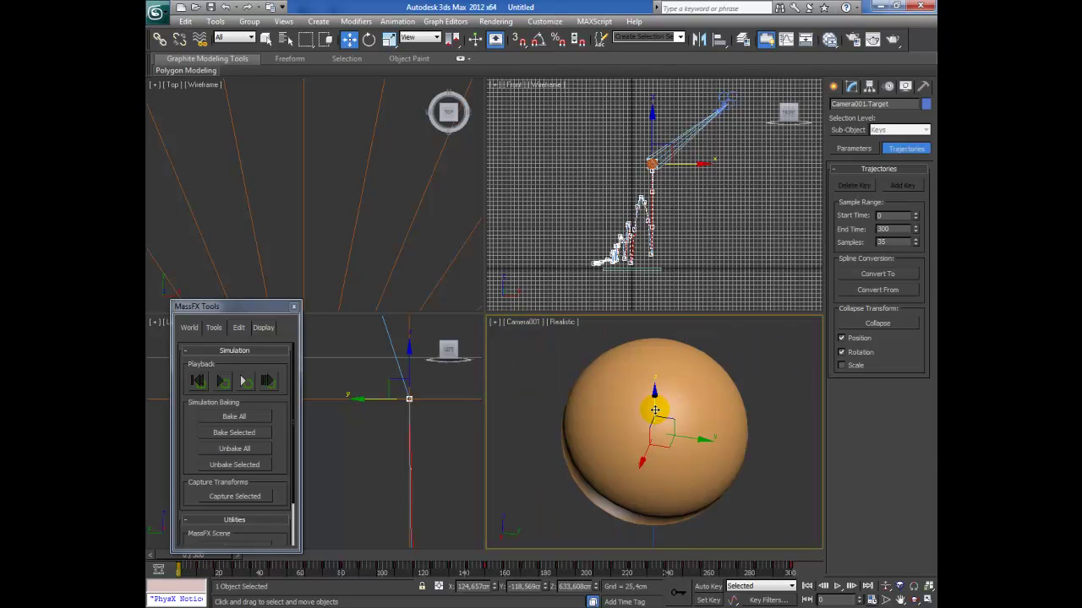
{"action": "mouse_move", "coordinate": [199, 562]}
{"action": "left_mouse_down"}
{"action": "mouse_move", "coordinate": [496, 582]}
{"action": "mouse_move", "coordinate": [526, 571]}
{"action": "mouse_move", "coordinate": [777, 563]}
{"action": "mouse_move", "coordinate": [249, 555]}
{"action": "mouse_move", "coordinate": [193, 532]}
{"action": "left_mouse_up"}
Select Camera001 in the Front view with the move tool active.
{"action": "key", "text": "w"}
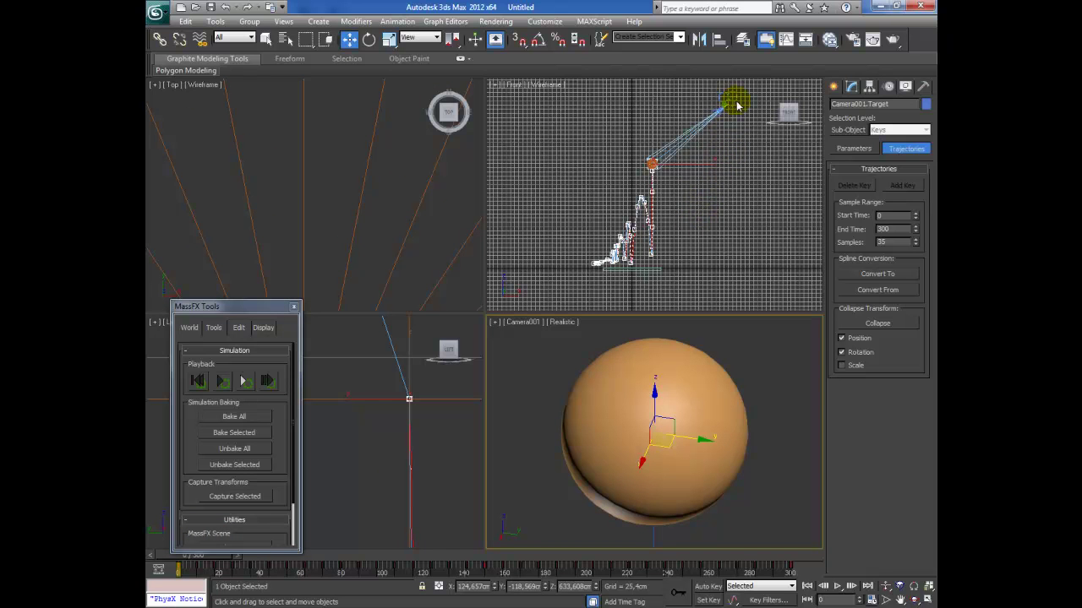
{"action": "left_click", "coordinate": [834, 87]}
{"action": "left_click", "coordinate": [716, 100]}
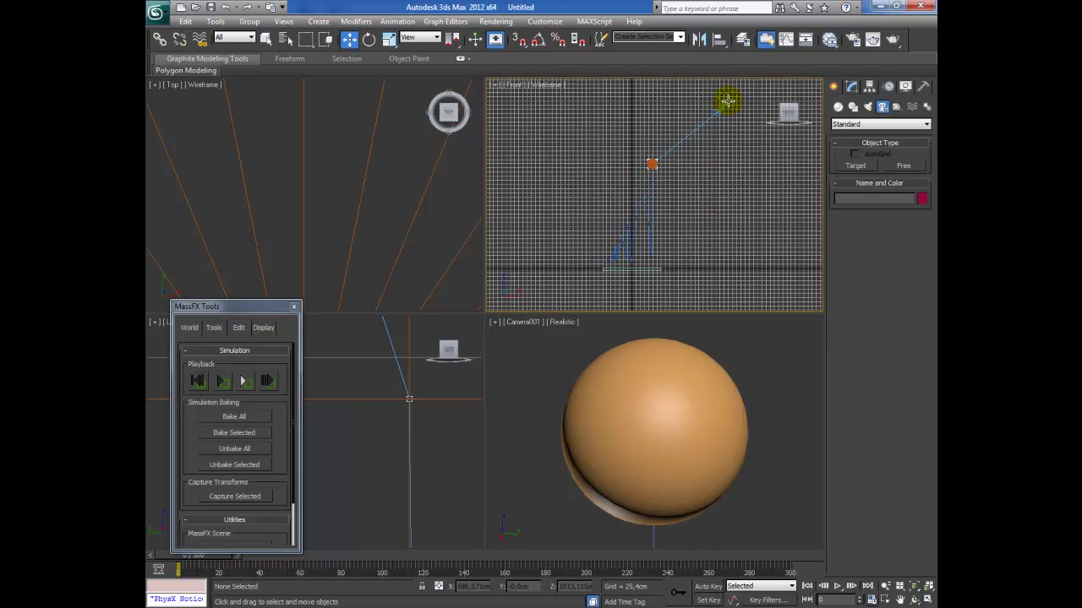
{"action": "left_click", "coordinate": [727, 100]}
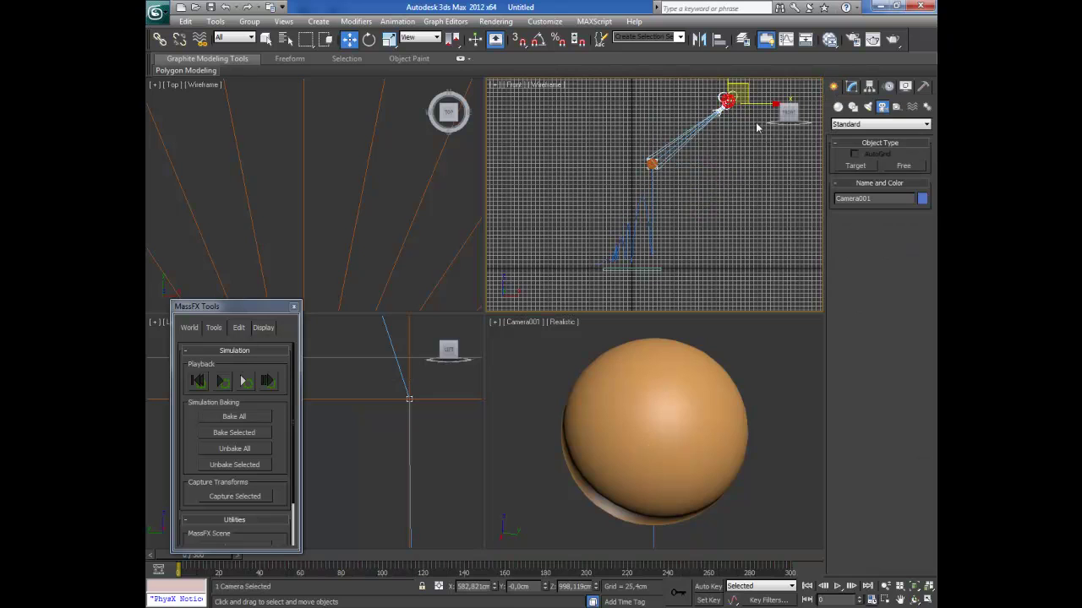
Use Convert From on the spline to give Camera001 a trajectory.
{"action": "left_click", "coordinate": [889, 88]}
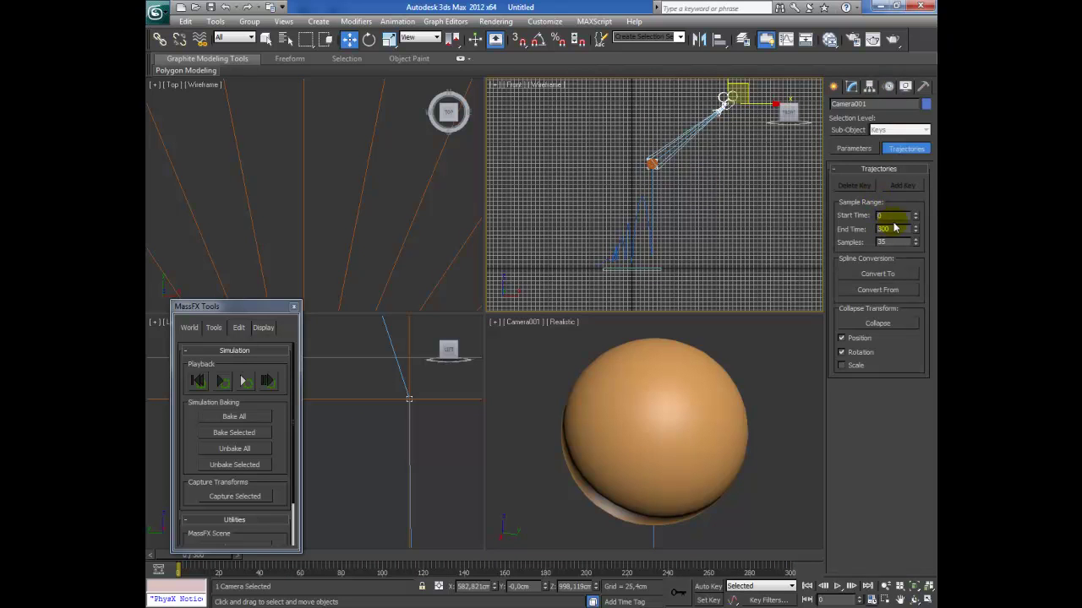
{"action": "left_click", "coordinate": [887, 291]}
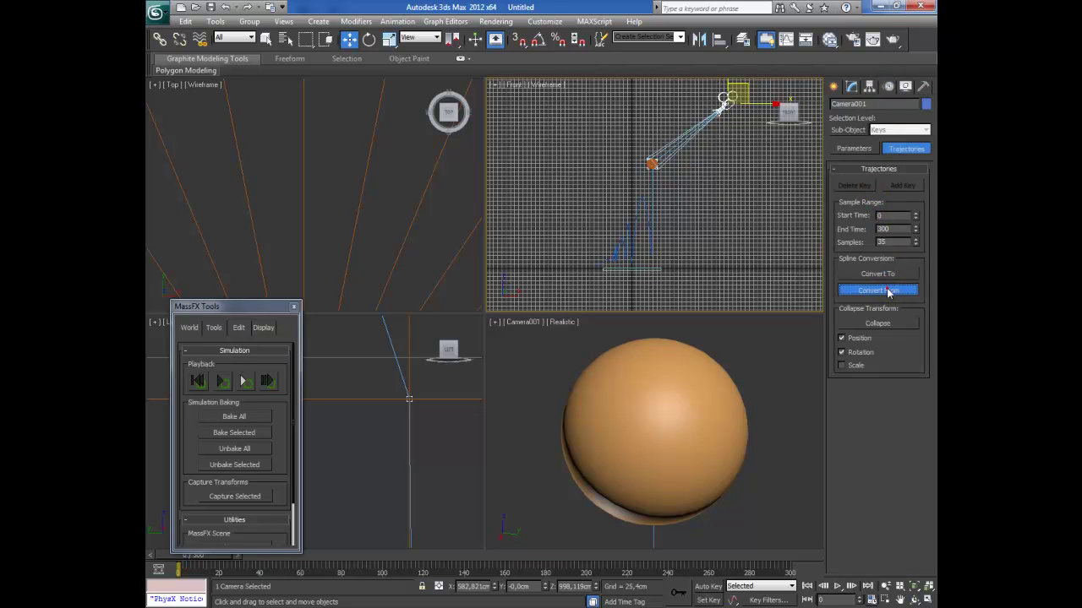
{"action": "left_click", "coordinate": [651, 191]}
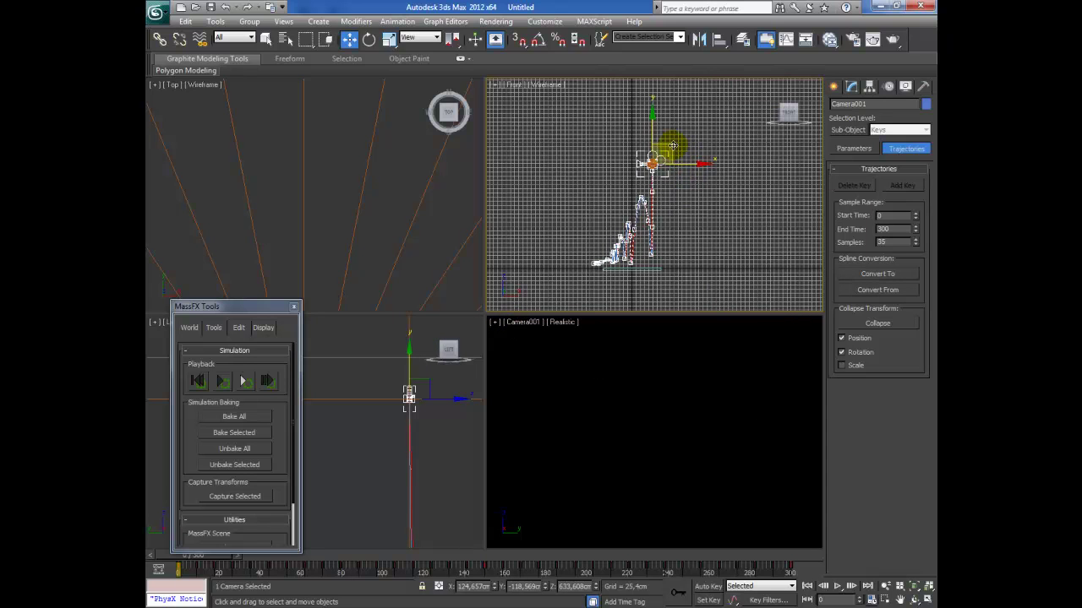
Move Camera001 up and to the right, then play the animation.
{"action": "left_click_drag", "start_coordinate": [672, 146], "coordinate": [689, 130]}
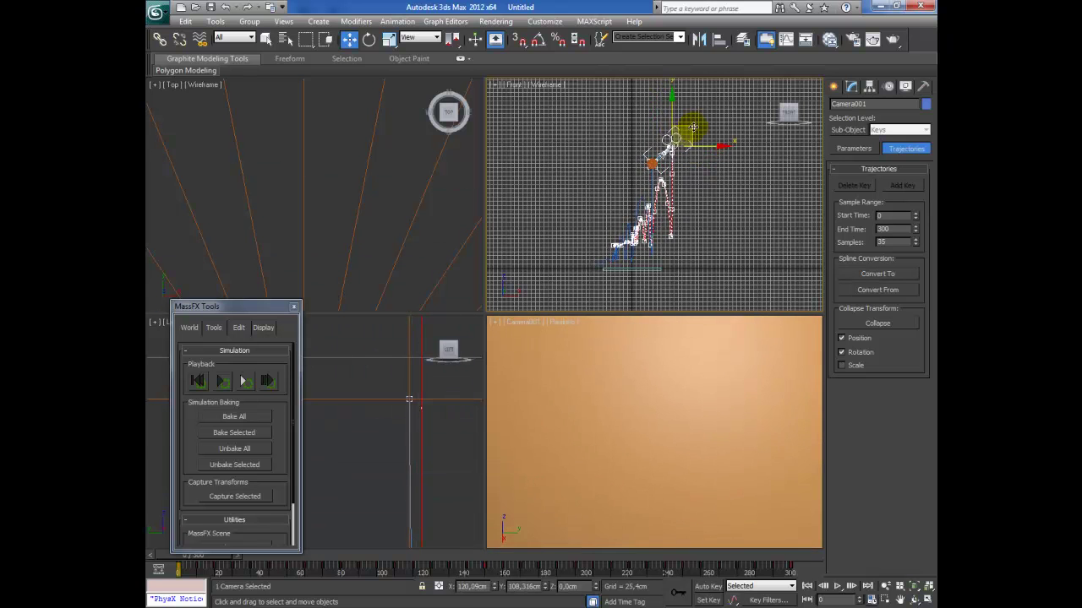
{"action": "left_click_drag", "start_coordinate": [689, 130], "coordinate": [710, 114]}
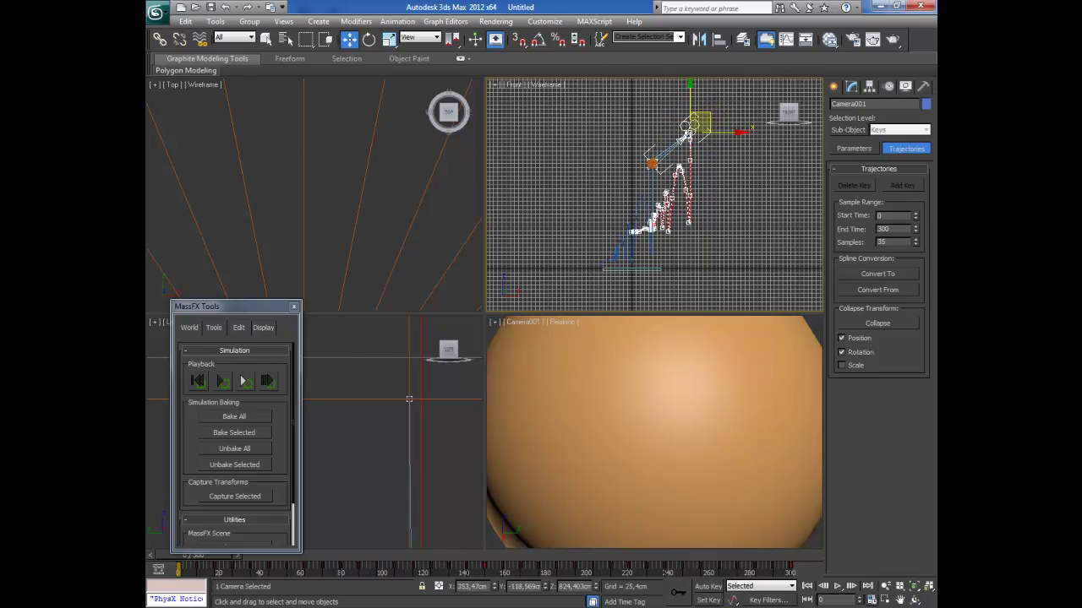
{"action": "left_click", "coordinate": [837, 585]}
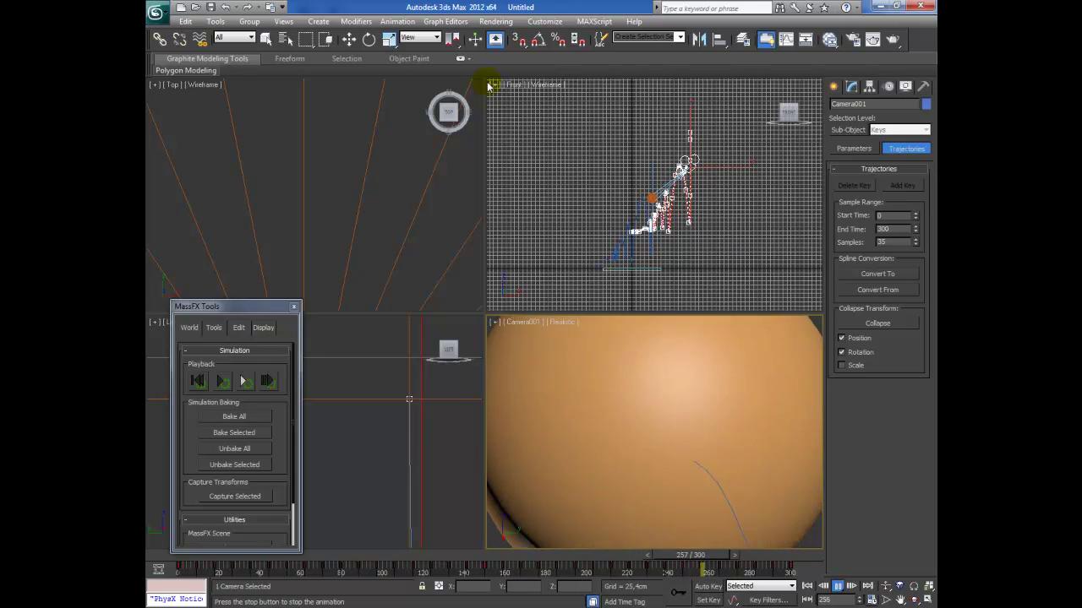
Stop playback, shift the camera and its path up-right in the Front view, and replay.
{"action": "left_click", "coordinate": [350, 43]}
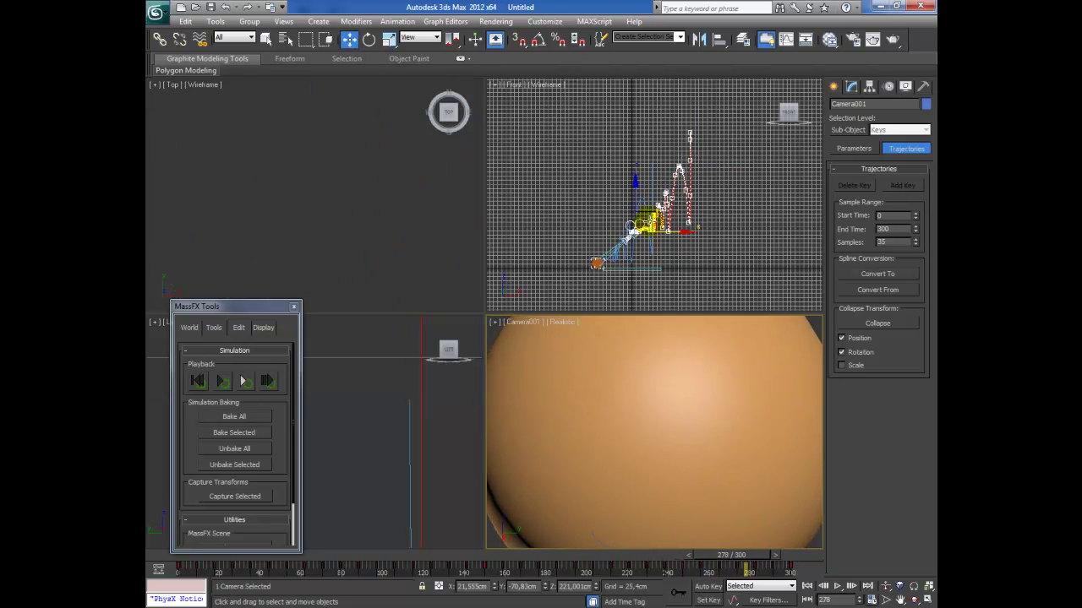
{"action": "left_click", "coordinate": [653, 216]}
{"action": "left_click_drag", "start_coordinate": [632, 227], "coordinate": [666, 192]}
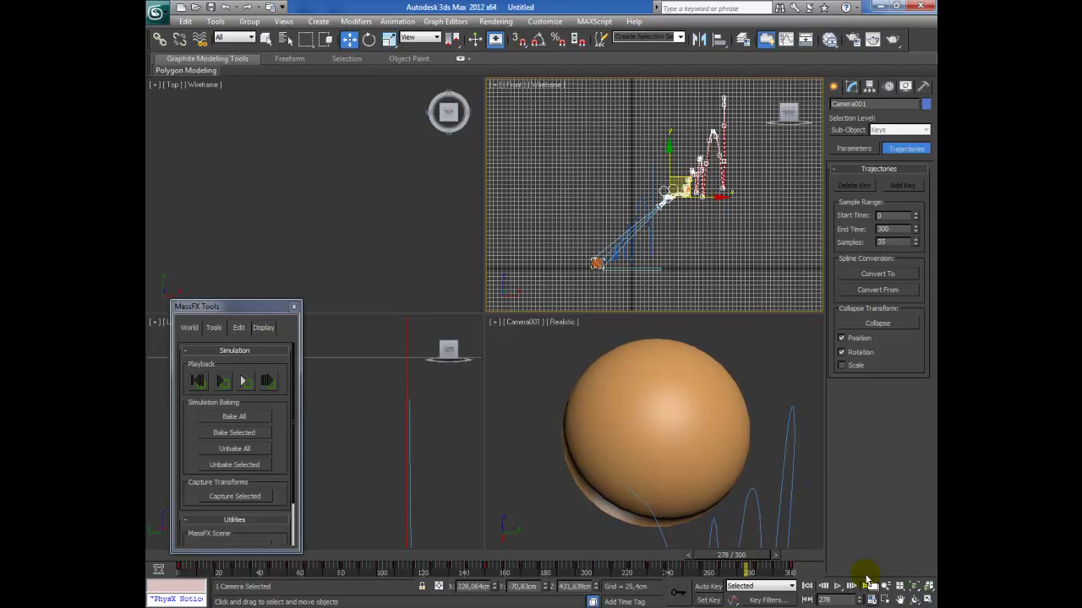
{"action": "left_click", "coordinate": [837, 586]}
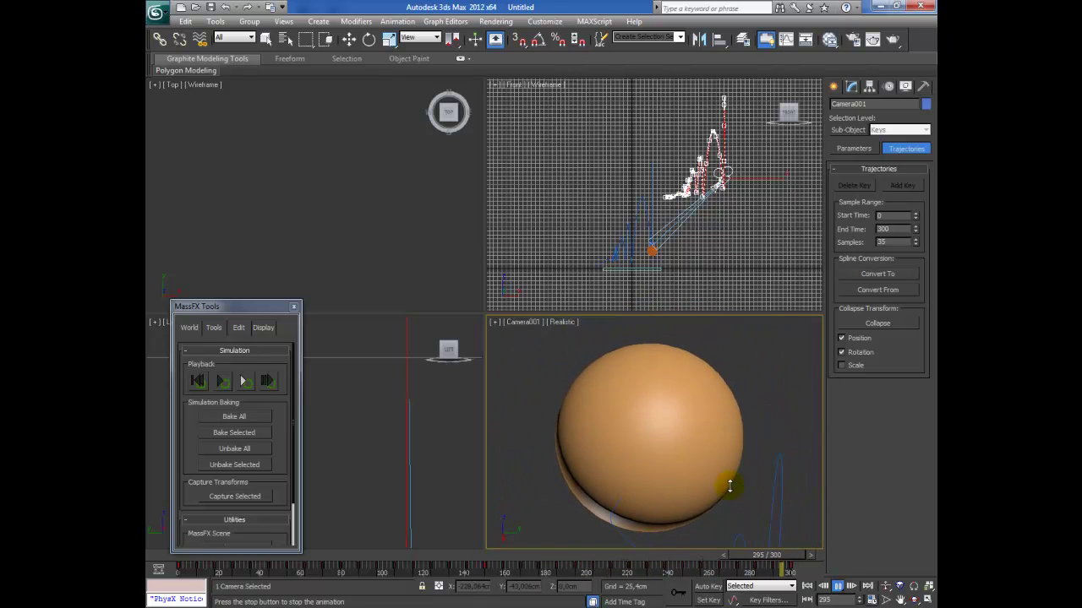
Rewind to frame 0 and open the Slate Material Editor with M.
{"action": "mouse_move", "coordinate": [760, 251]}
{"action": "left_mouse_down"}
{"action": "mouse_move", "coordinate": [636, 234]}
{"action": "mouse_move", "coordinate": [696, 175]}
{"action": "mouse_move", "coordinate": [688, 207]}
{"action": "mouse_move", "coordinate": [679, 208]}
{"action": "mouse_move", "coordinate": [710, 173]}
{"action": "left_mouse_up"}
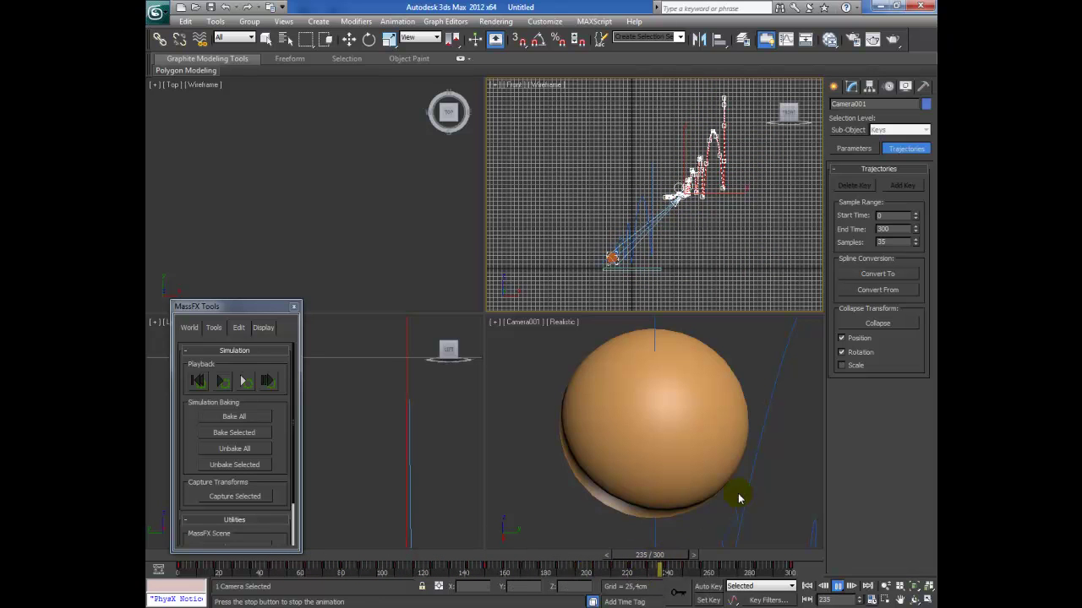
{"action": "middle_click", "coordinate": [775, 481]}
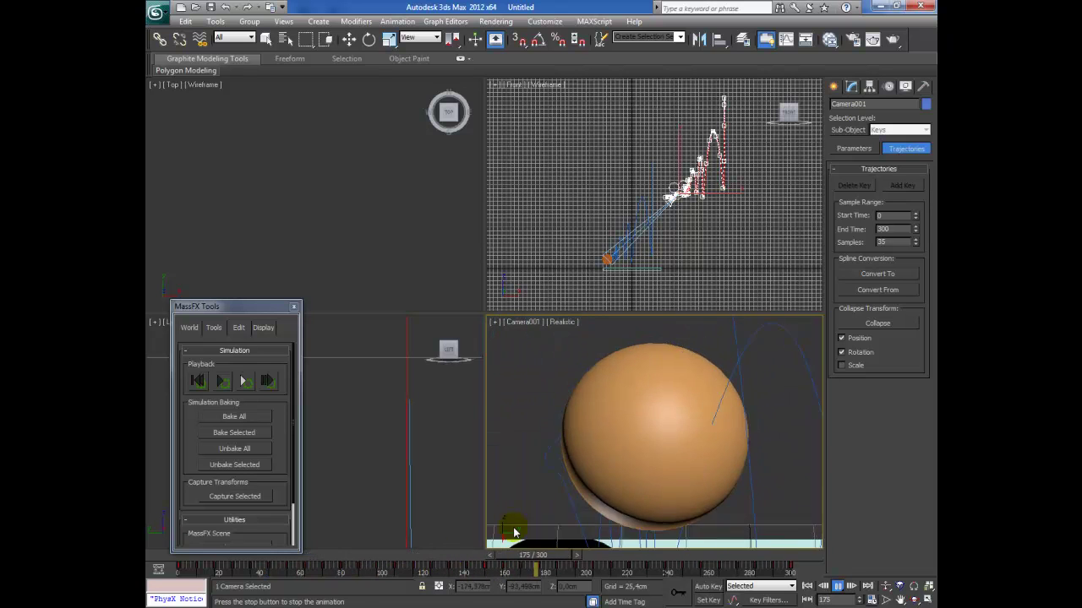
{"action": "left_click_drag", "start_coordinate": [614, 560], "coordinate": [196, 566]}
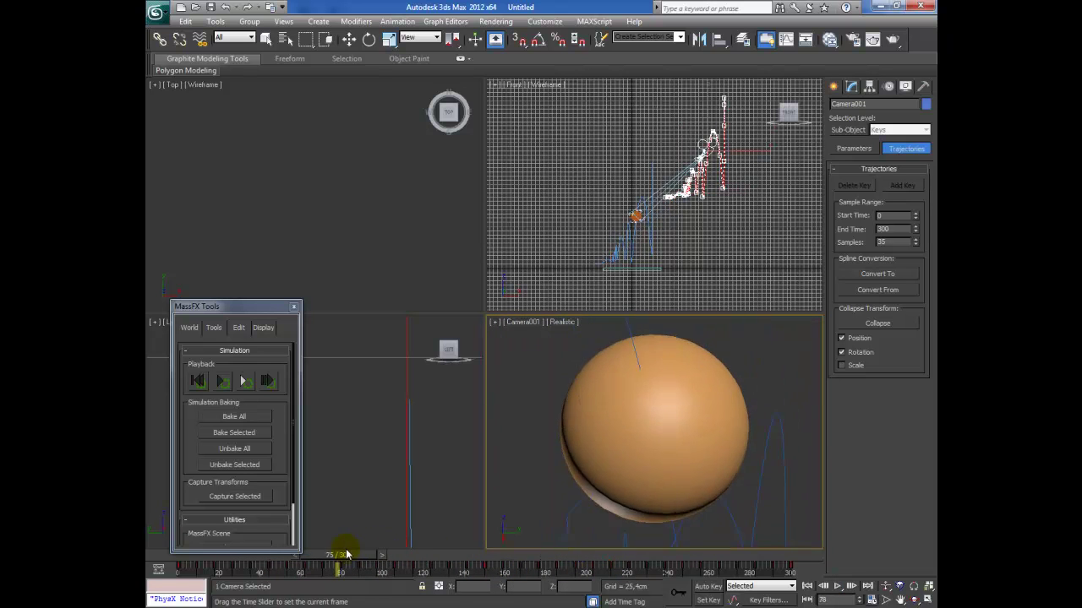
{"action": "key", "text": "w"}
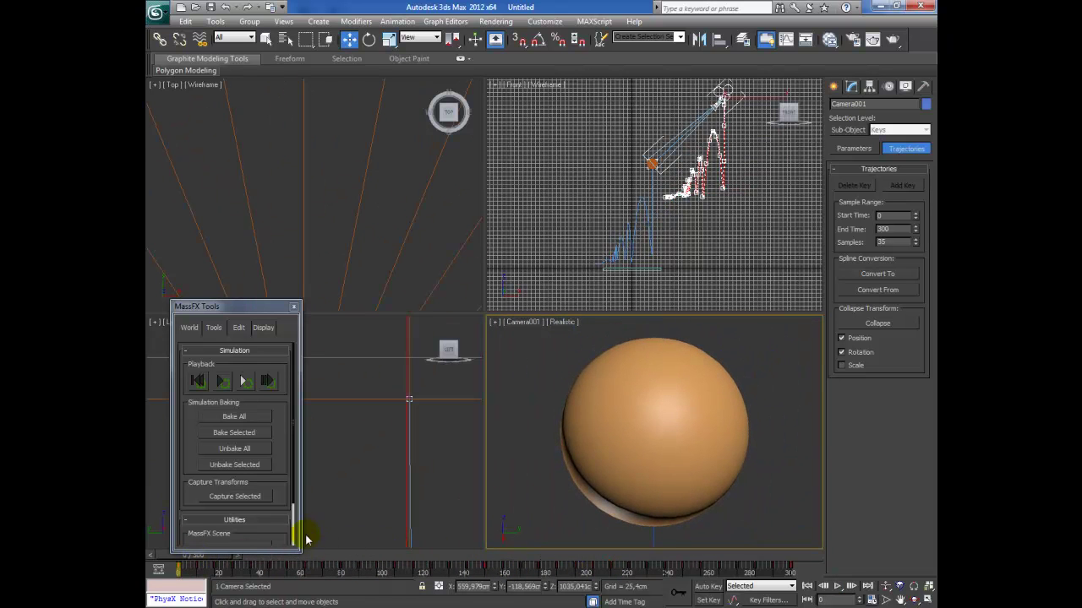
{"action": "left_click", "coordinate": [376, 443]}
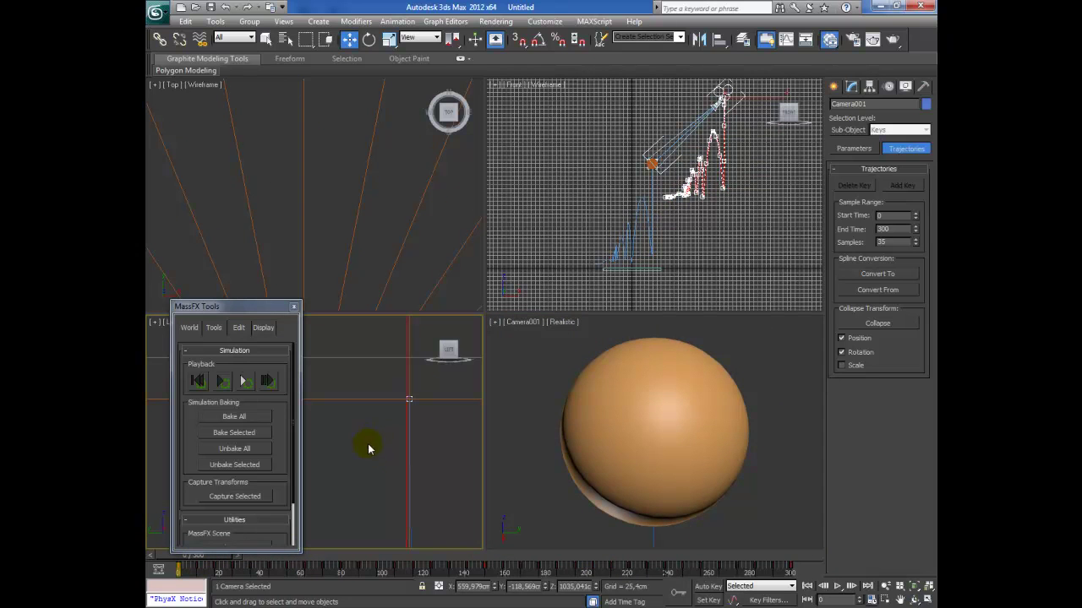
{"action": "key", "text": "m"}
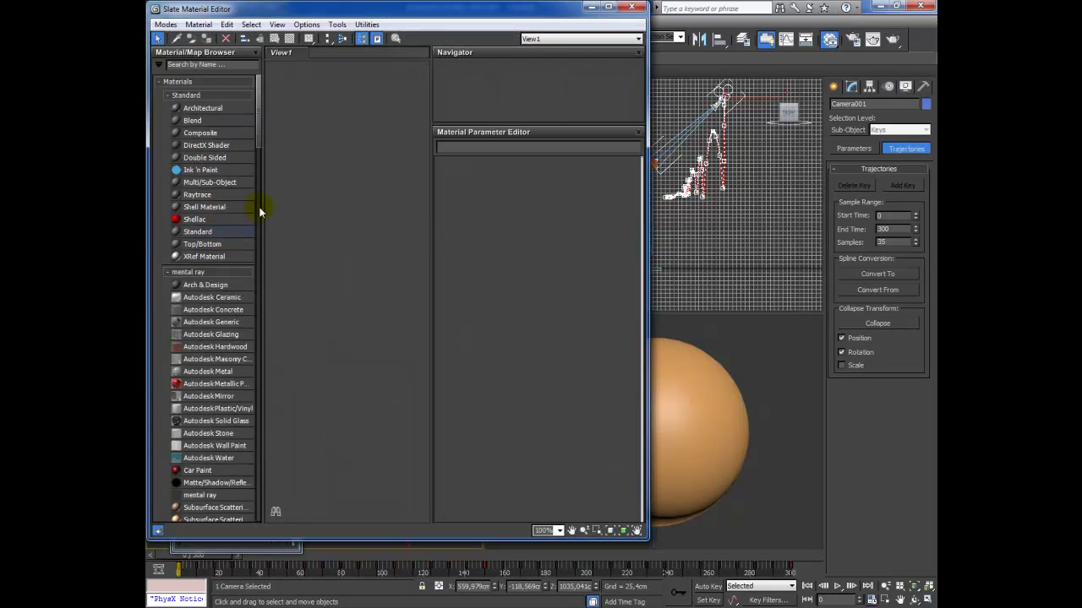
Create Standard material Material #25 with a black-and-white map in its Diffuse Color.
{"action": "double_click", "coordinate": [203, 232]}
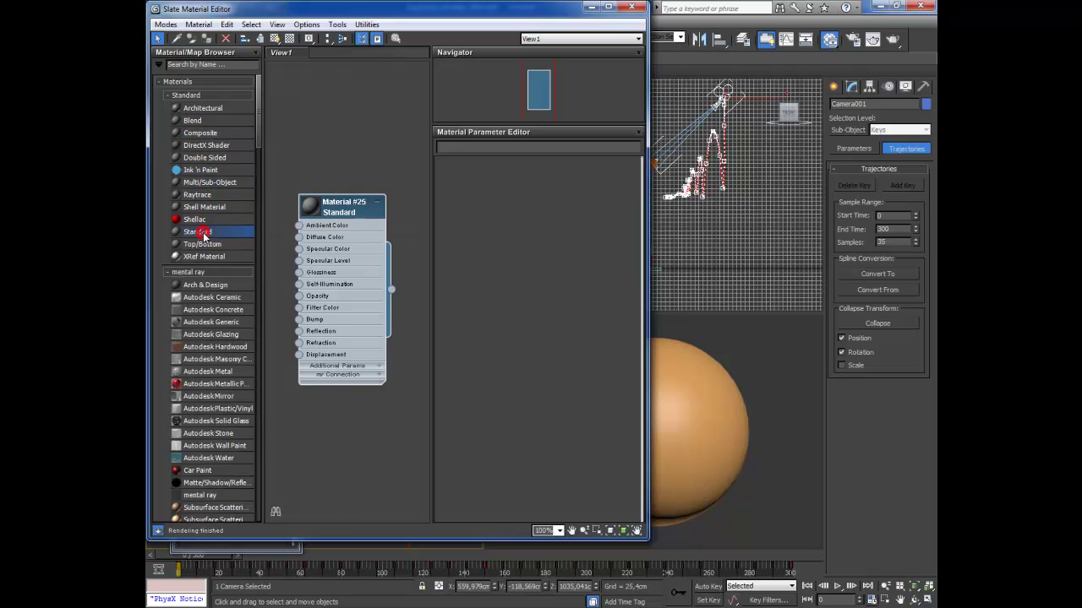
{"action": "double_click", "coordinate": [353, 210]}
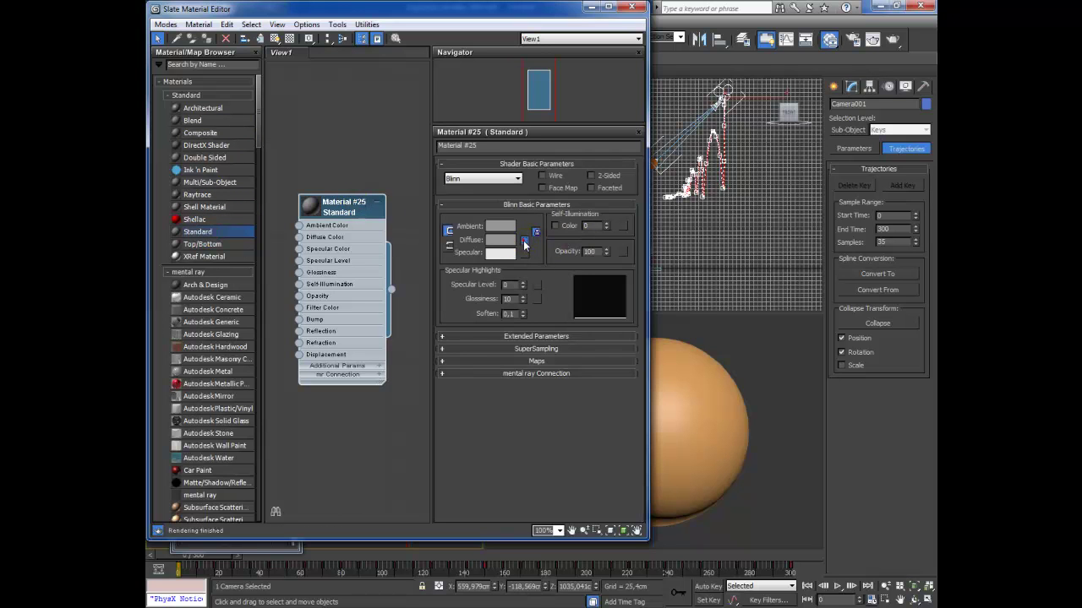
{"action": "left_click", "coordinate": [523, 242]}
{"action": "double_click", "coordinate": [444, 207]}
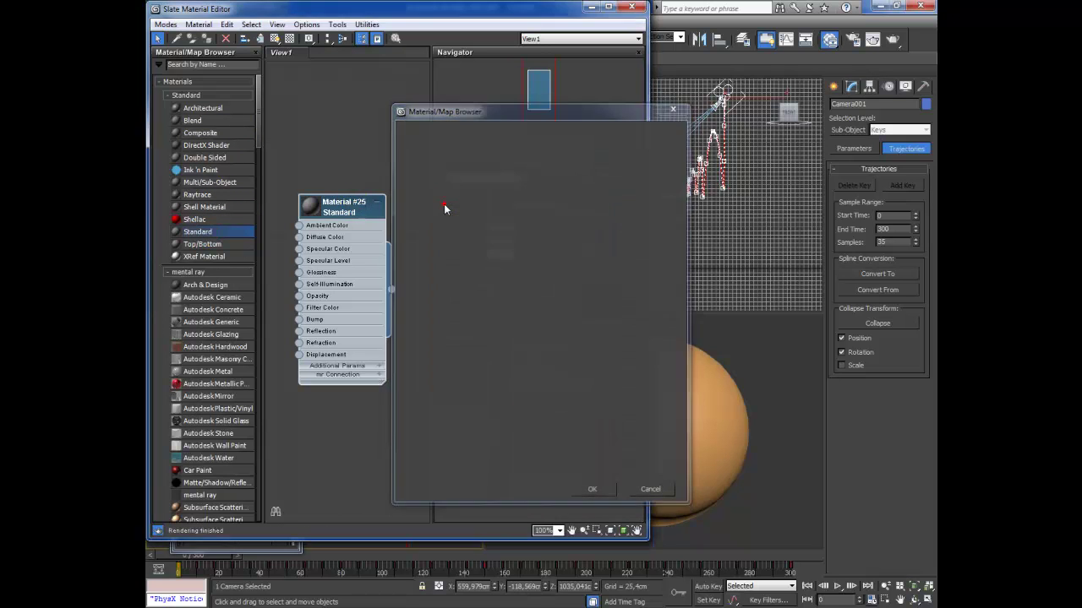
Assign Material #25 to the sphere and show its map in the viewport.
{"action": "left_click", "coordinate": [748, 422]}
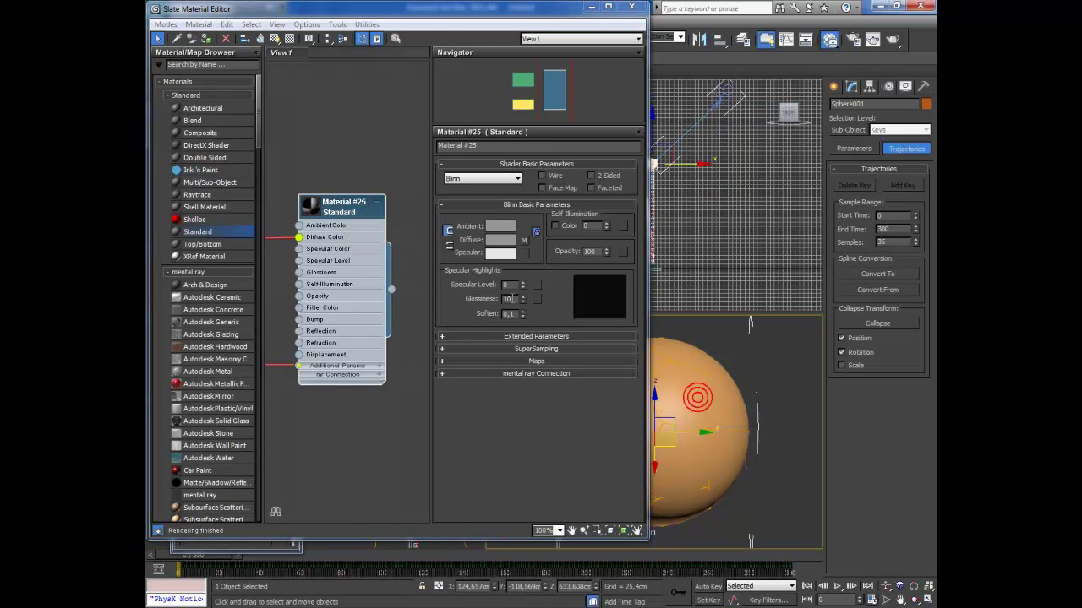
{"action": "left_click", "coordinate": [207, 39]}
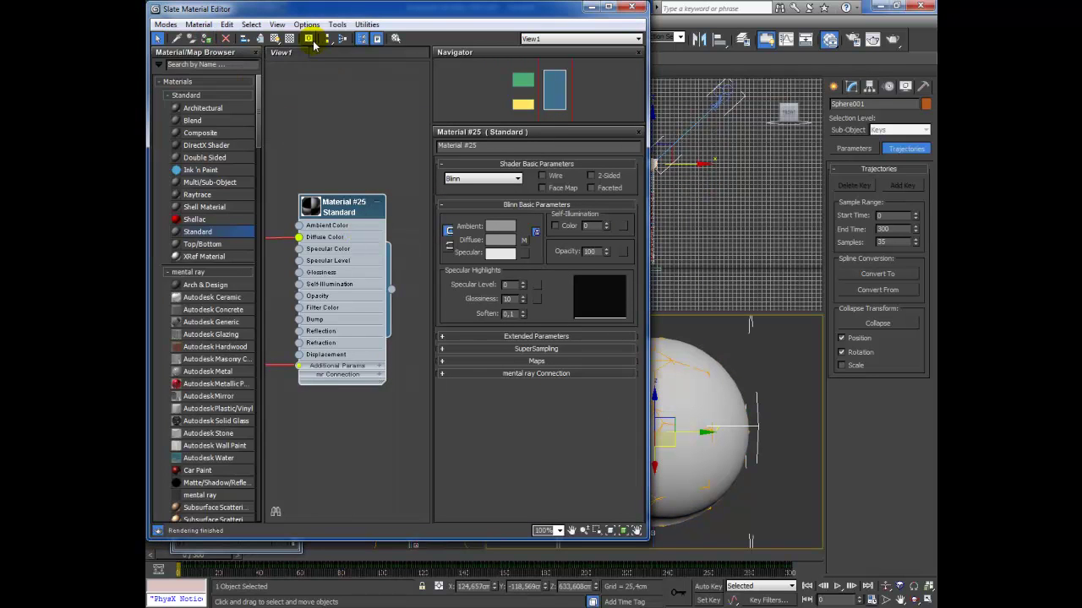
{"action": "left_click", "coordinate": [275, 40]}
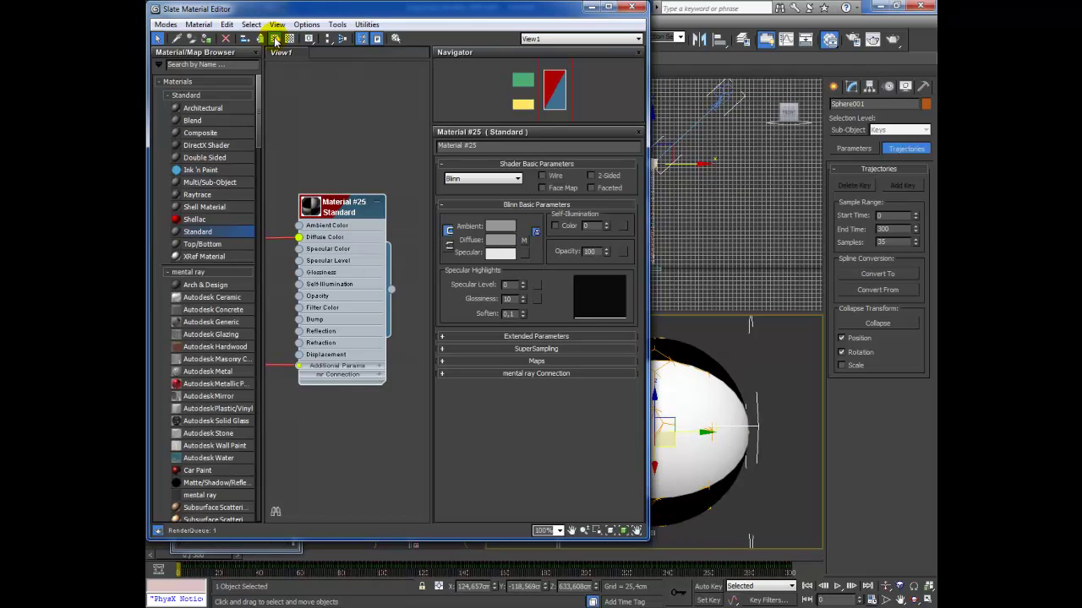
Close the material editor and scrub the camera view to frame 300, then back to 145.
{"action": "left_click", "coordinate": [632, 9]}
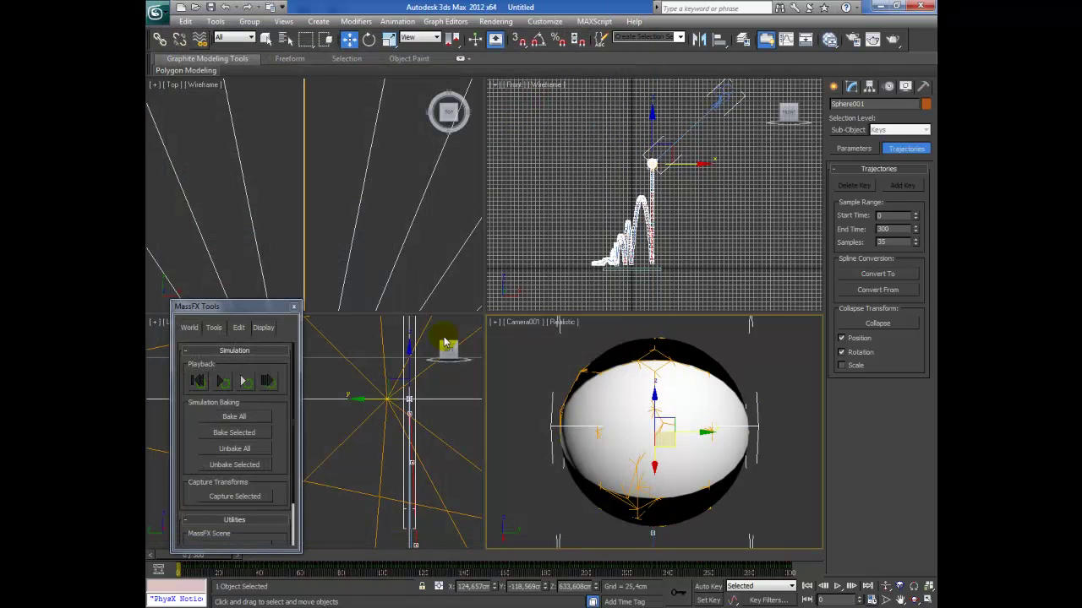
{"action": "mouse_move", "coordinate": [173, 562]}
{"action": "left_mouse_down"}
{"action": "mouse_move", "coordinate": [591, 598]}
{"action": "mouse_move", "coordinate": [623, 580]}
{"action": "mouse_move", "coordinate": [744, 564]}
{"action": "left_mouse_up"}
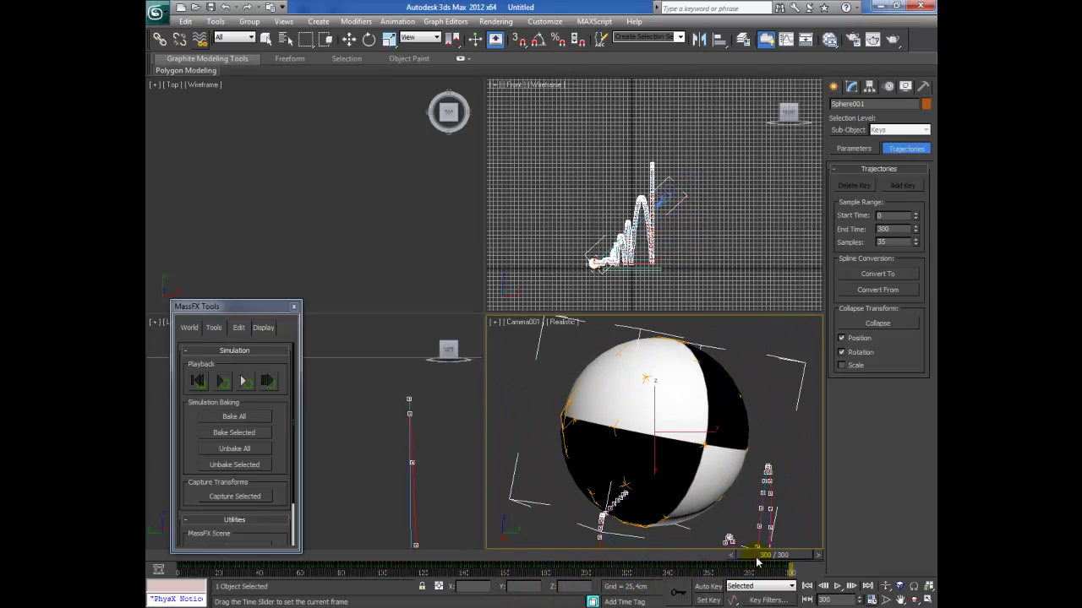
{"action": "left_click_drag", "start_coordinate": [674, 564], "coordinate": [452, 548]}
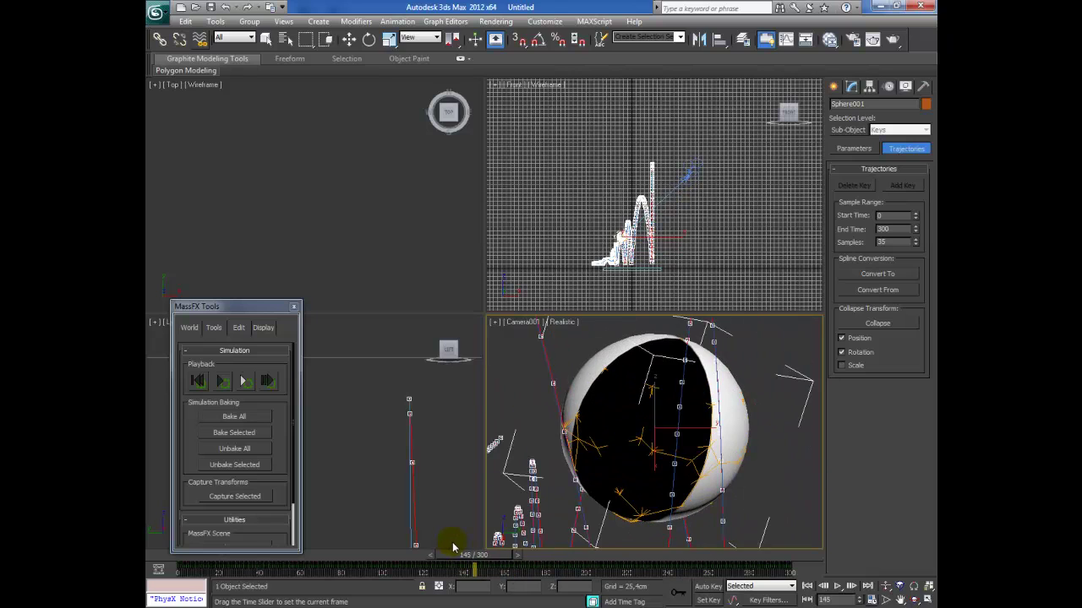